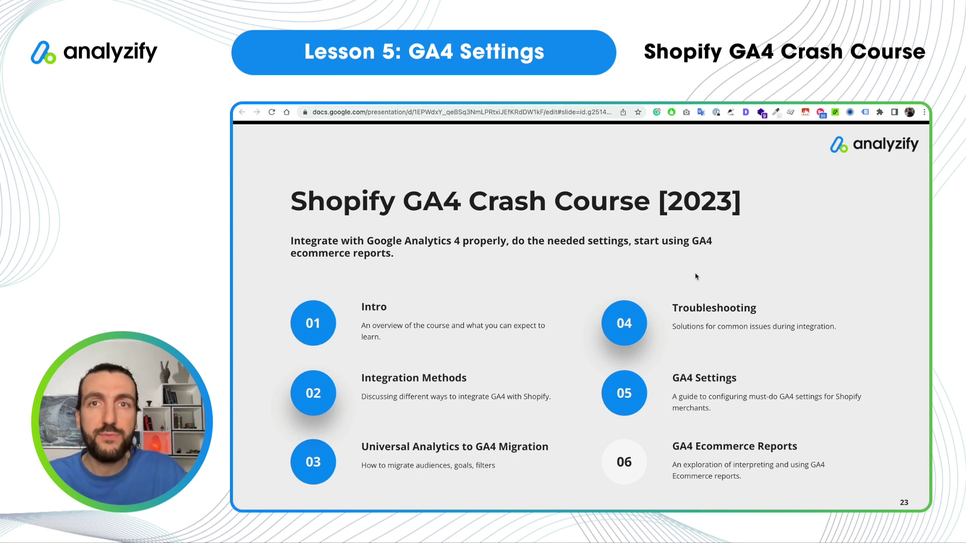
- Advance the deck from slide 23 to slide 24, 'Section 5: GA4 Settings for Shopify Merchants'
key("Right")
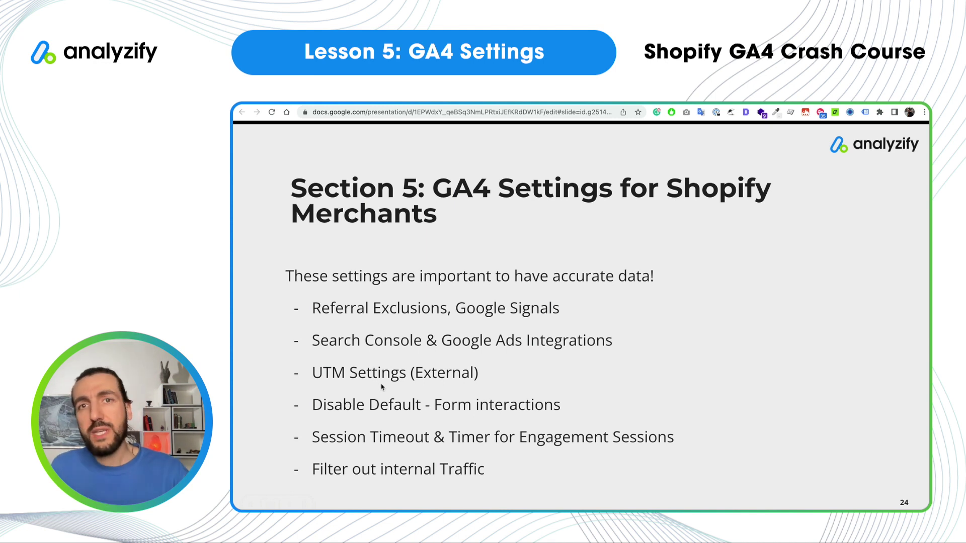
- Go to slide 25, Time for Action, then switch to the google.co.uk tab
key("Right")
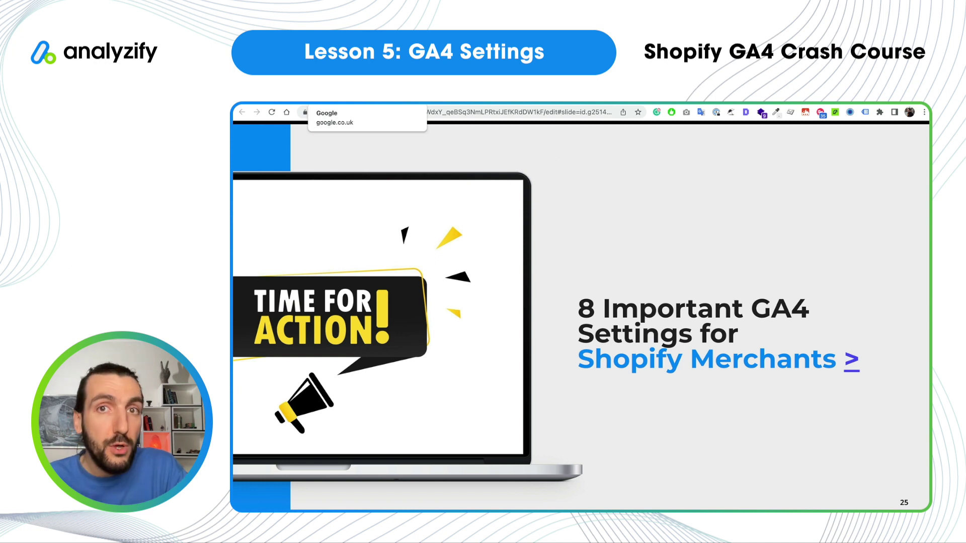
key("ctrl+Tab")
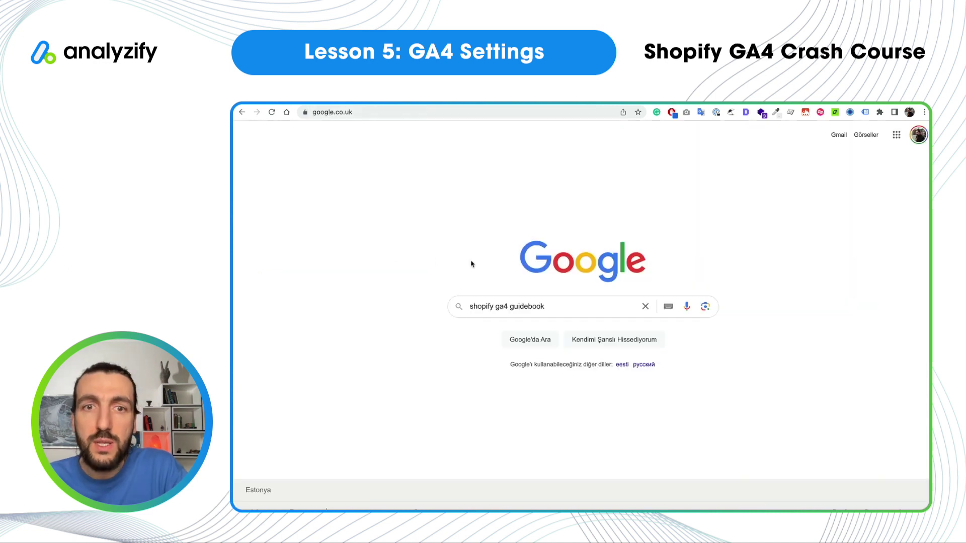
- Search Google for 'shopify ga4 guidebook' and open Analyzify's guidebook result
left_click(563, 306)
key("Return")
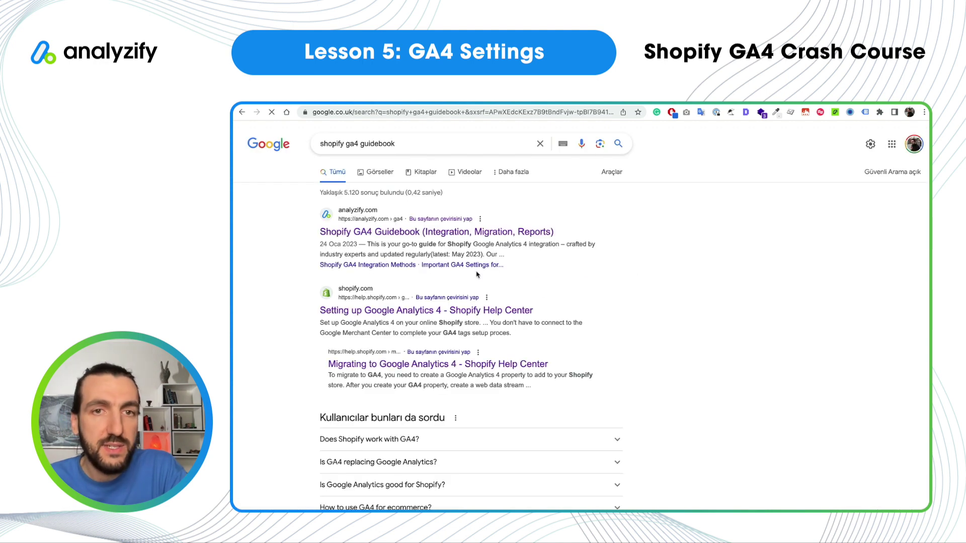
left_click_drag(311, 238, 559, 233)
left_click(524, 232)
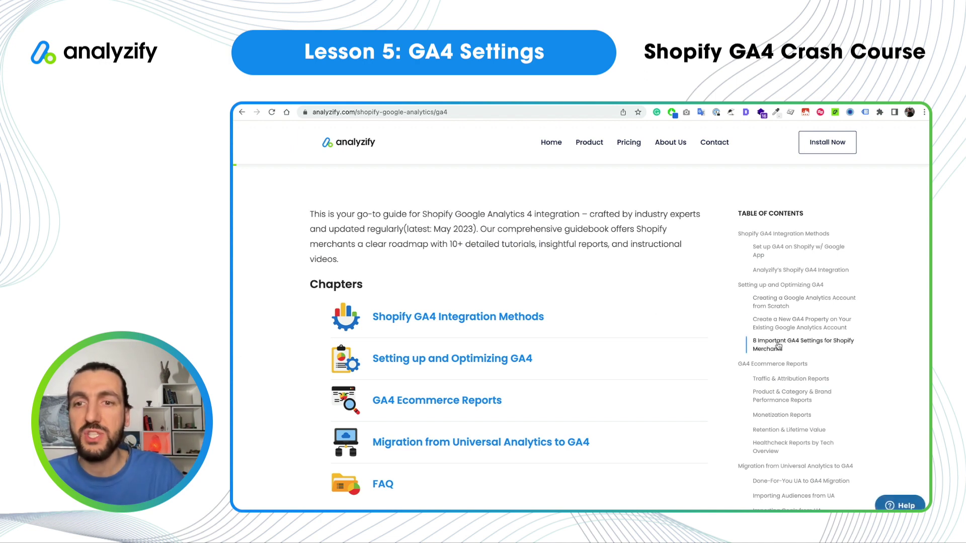
- Jump to the '8 Important GA4 Settings for Shopify Merchants' section and highlight 'Set Referral Exclusions'
left_click(768, 346)
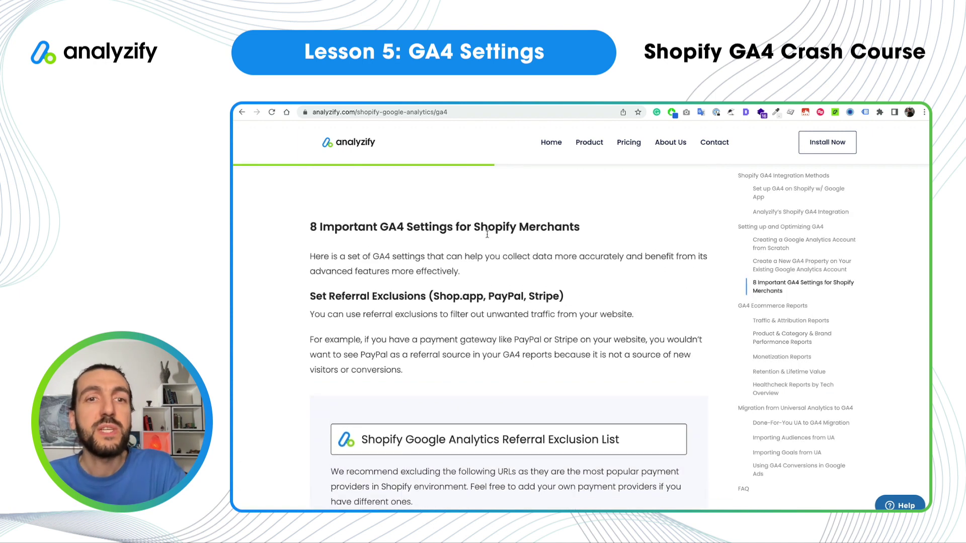
scroll(432, 271, "down", 1)
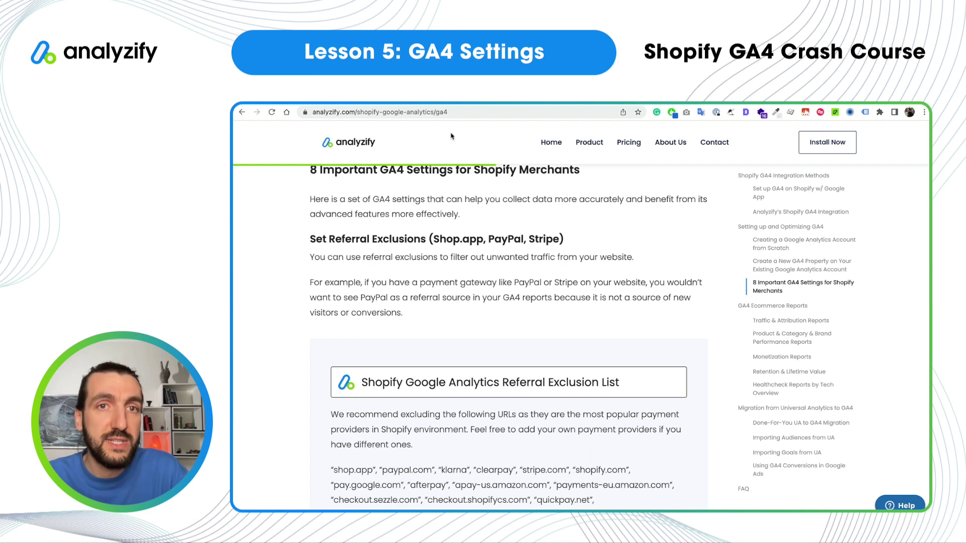
left_click(454, 113)
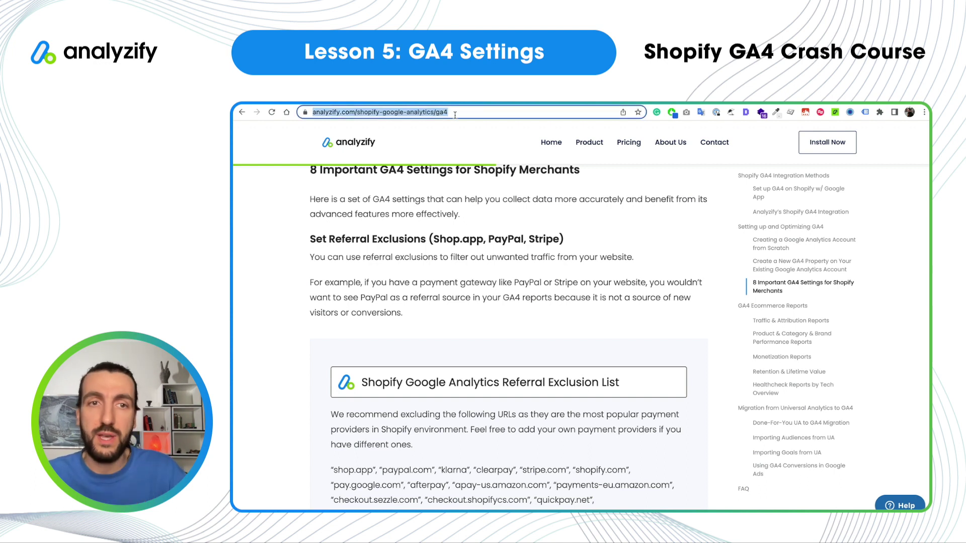
left_click(425, 272)
scroll(426, 257, "up", 1)
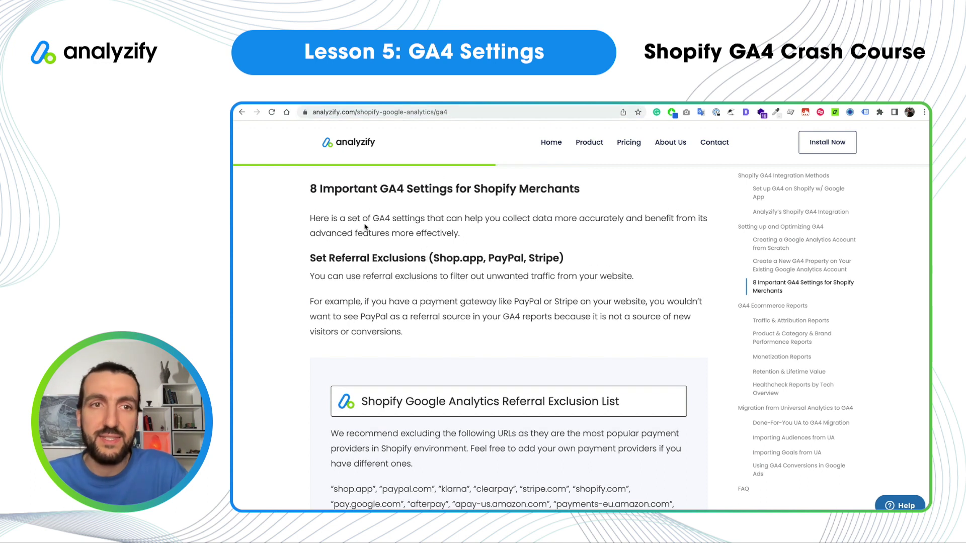
left_click_drag(309, 257, 426, 257)
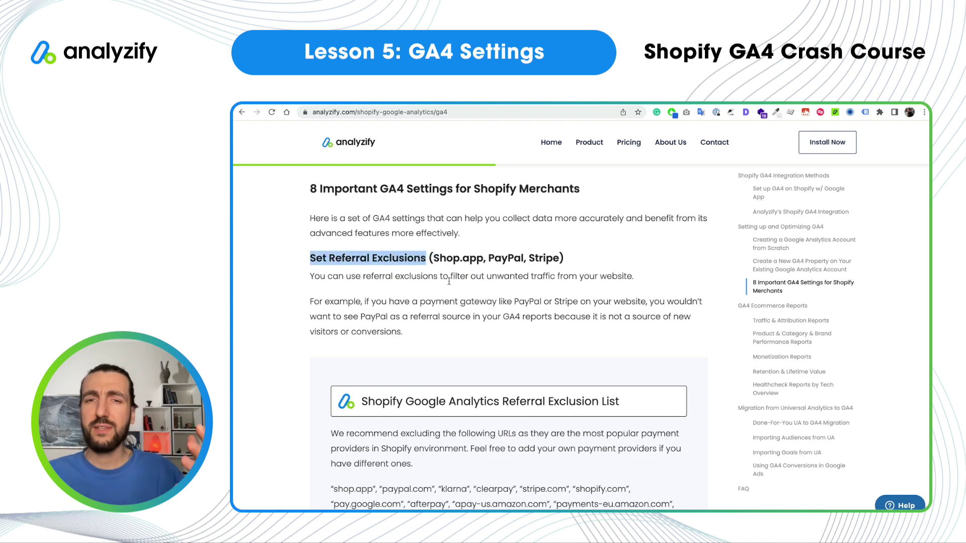
- Scroll to the Shopify referral exclusion list and select 'shop.app' for copying
scroll(448, 281, "down", 1)
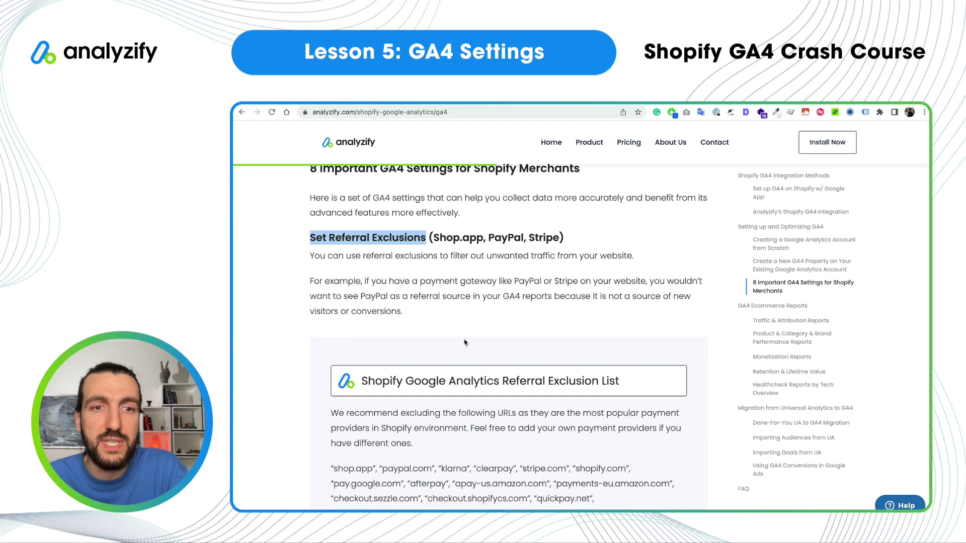
scroll(465, 319, "down", 2)
left_click_drag(331, 383, 439, 447)
left_click(416, 414)
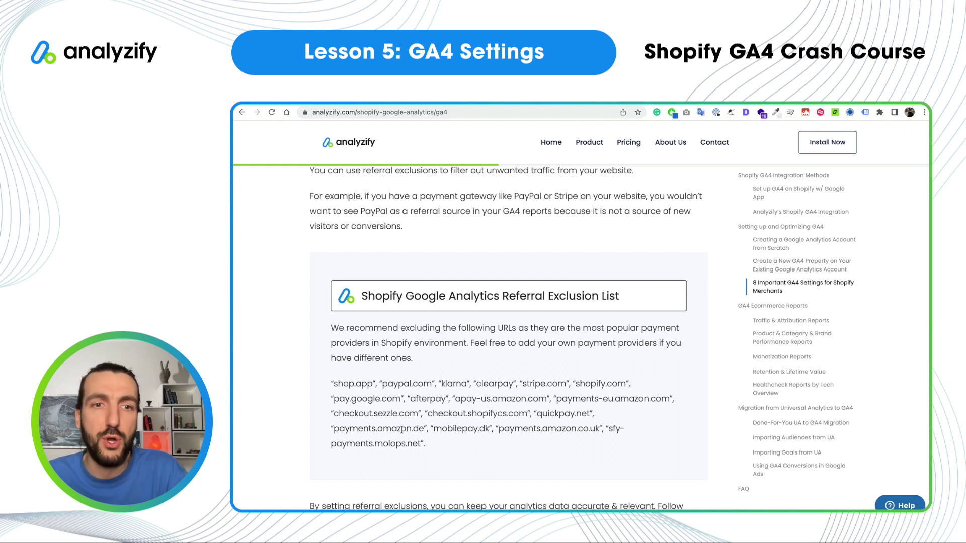
left_click_drag(334, 385, 373, 386)
key("ctrl+c")
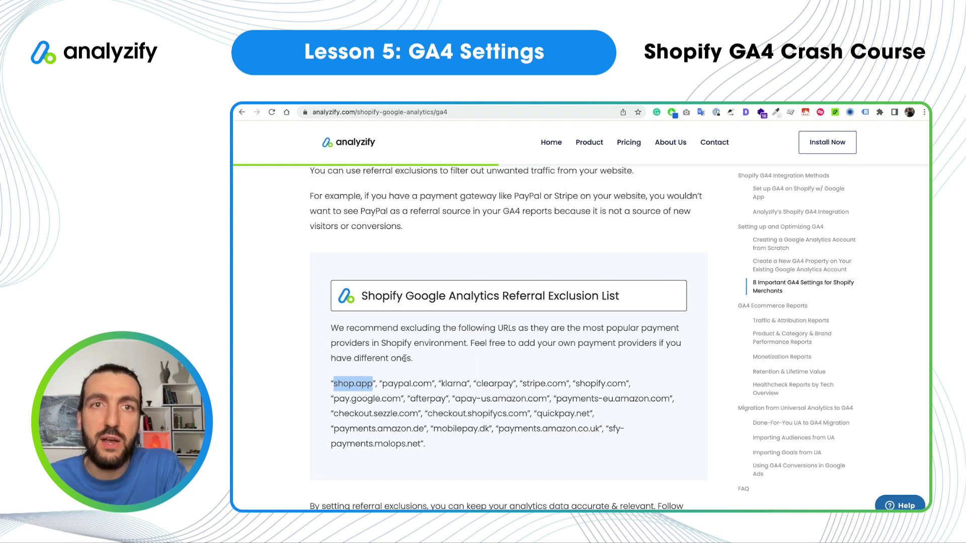
- In Analytics, go to Admin > Data Streams and open the ga4-course-demo-1 web stream
left_click(480, 103)
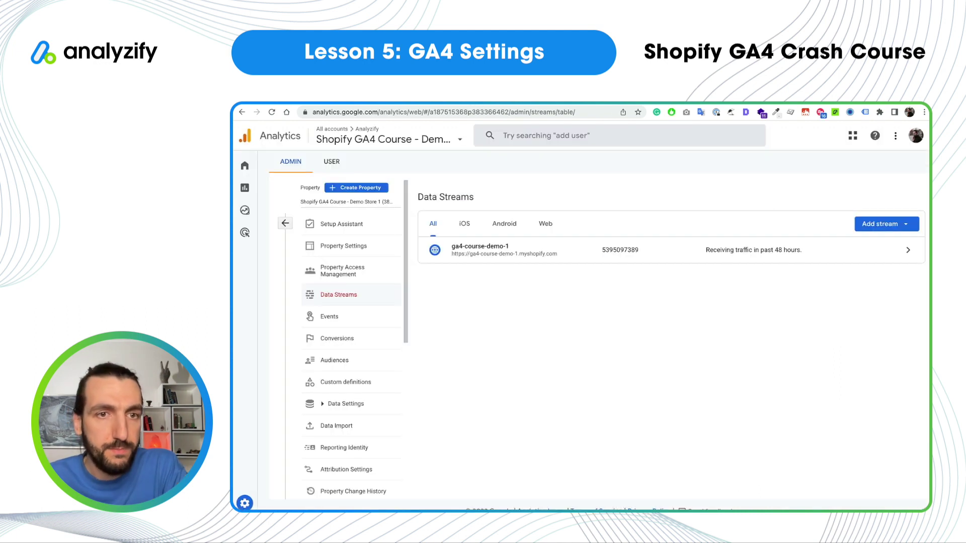
mouse_move(246, 441)
left_click(260, 498)
mouse_move(256, 504)
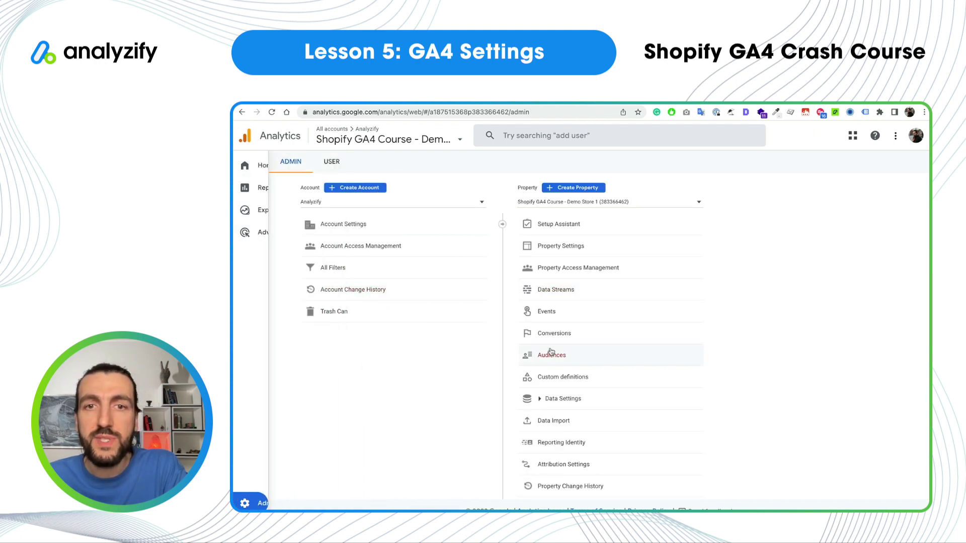
scroll(553, 282, "down", 2)
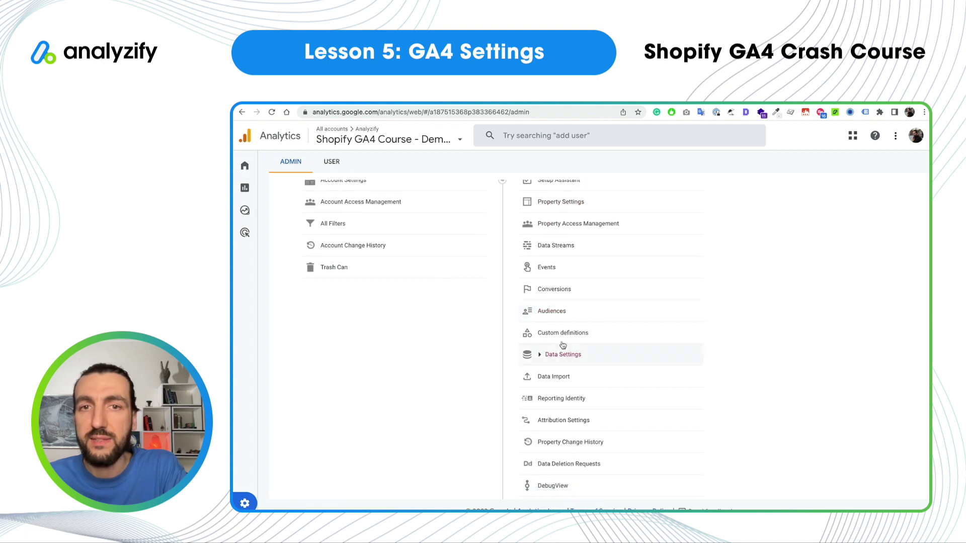
left_click(549, 250)
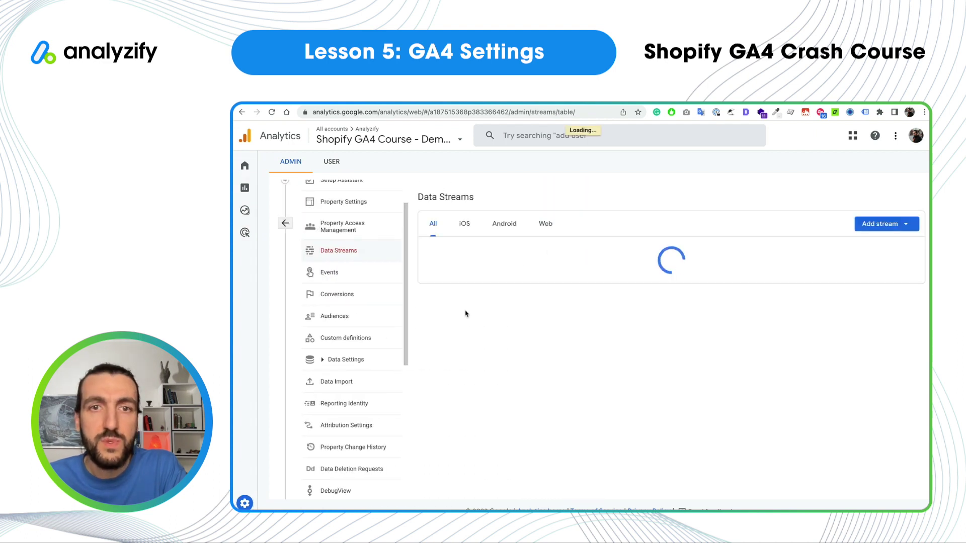
left_click(489, 263)
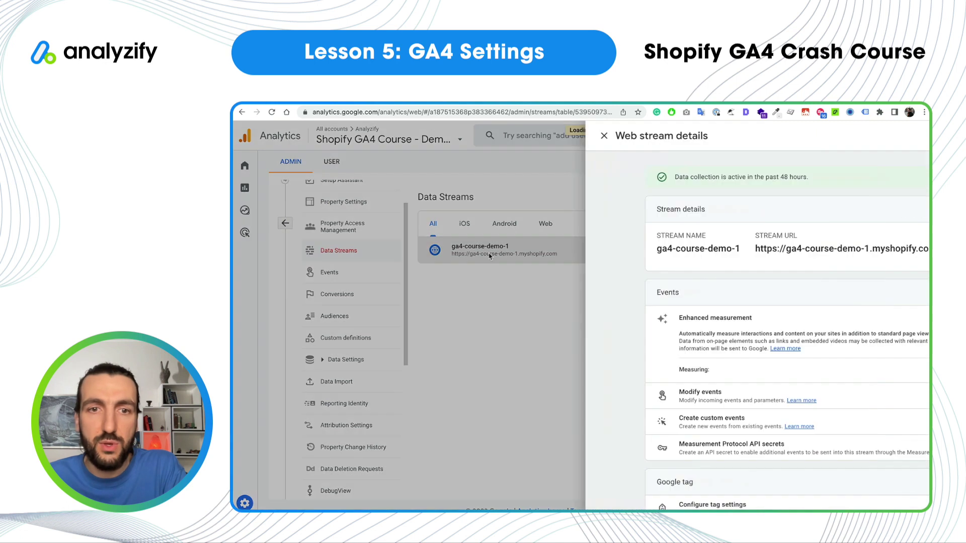
scroll(509, 312, "down", 2)
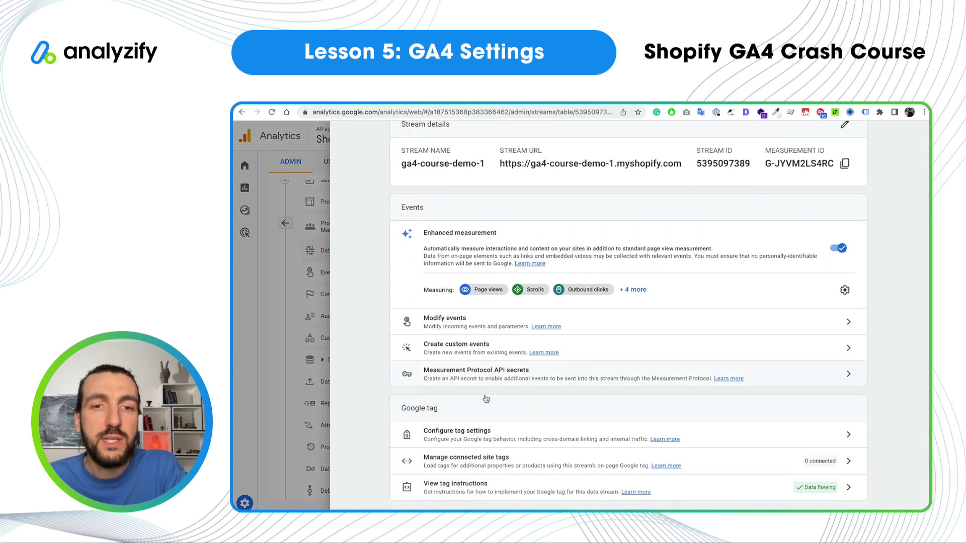
left_click(508, 439)
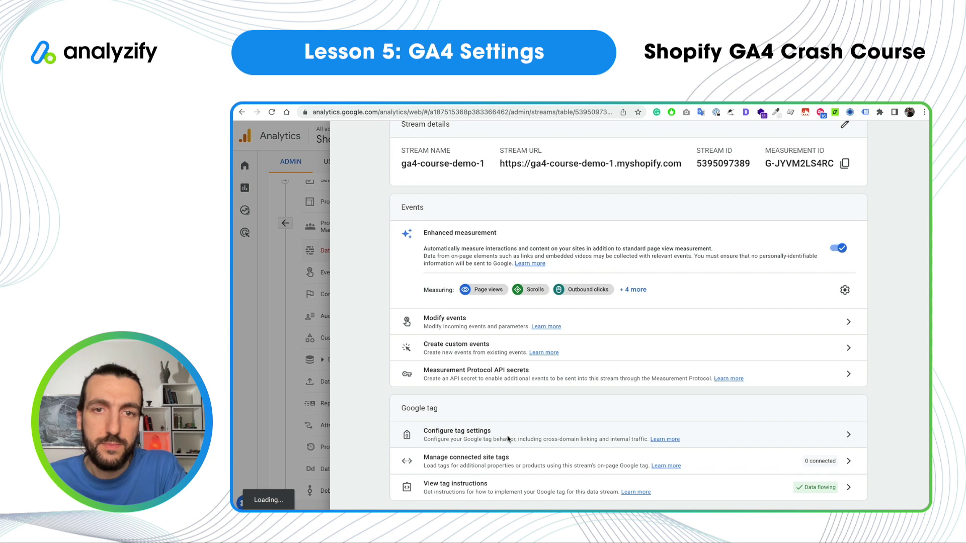
- Open the stream's Google tag settings and expand the full list with Show all
left_click(508, 437)
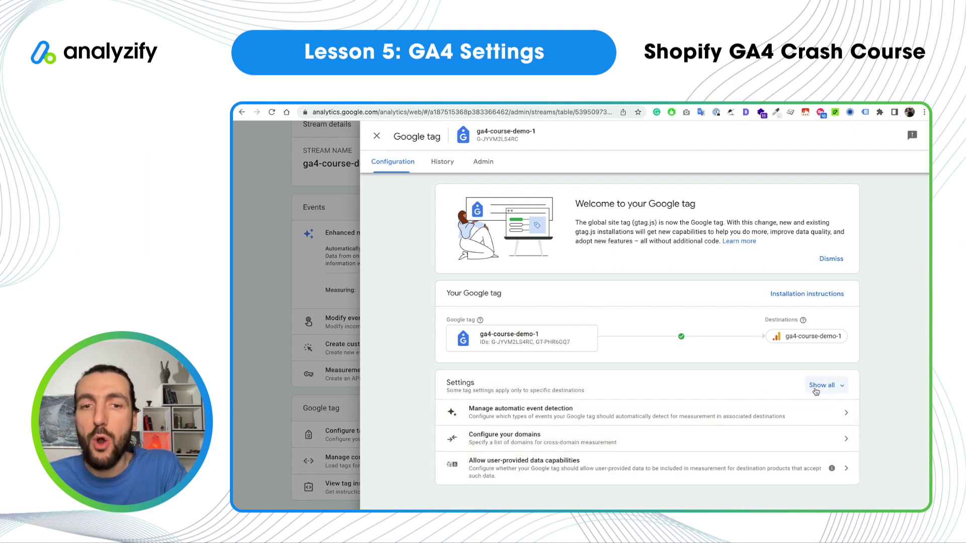
left_click(816, 386)
scroll(531, 457, "down", 2)
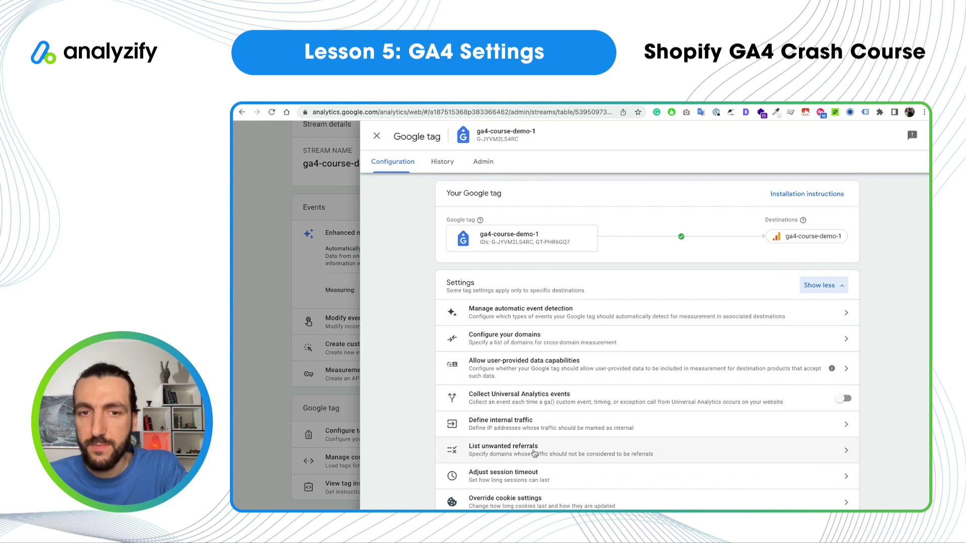
- Paste shop.app as the first unwanted-referral domain and add a second condition row
left_click(534, 454)
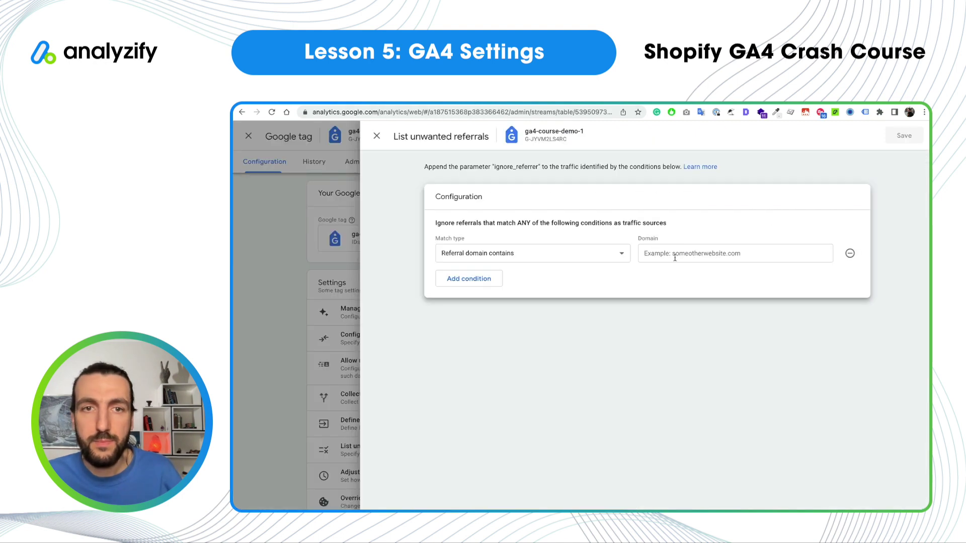
key("ctrl+v")
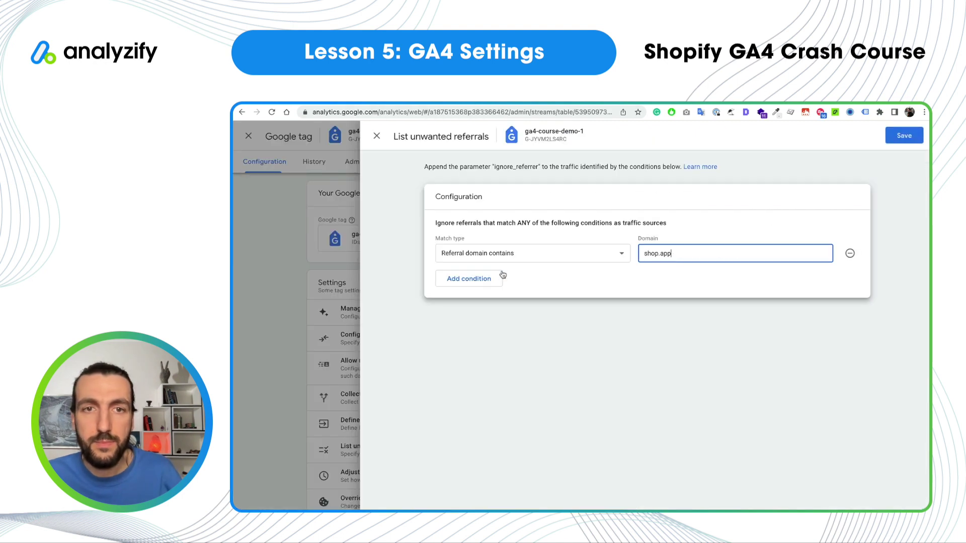
left_click(470, 278)
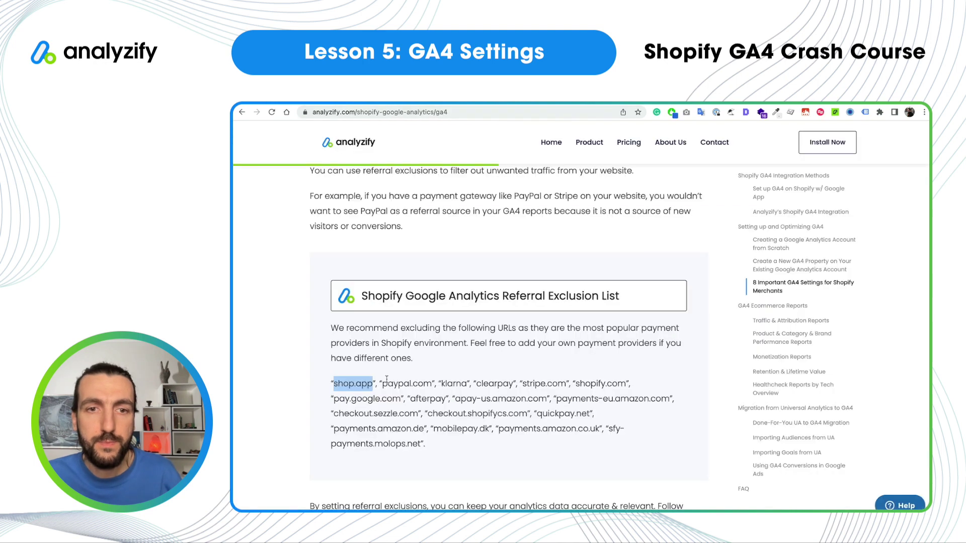
- Copy paypal.com from the Analyzify list into the second referral domain field
left_click(382, 384)
left_click_drag(383, 383, 430, 384)
key("ctrl+c")
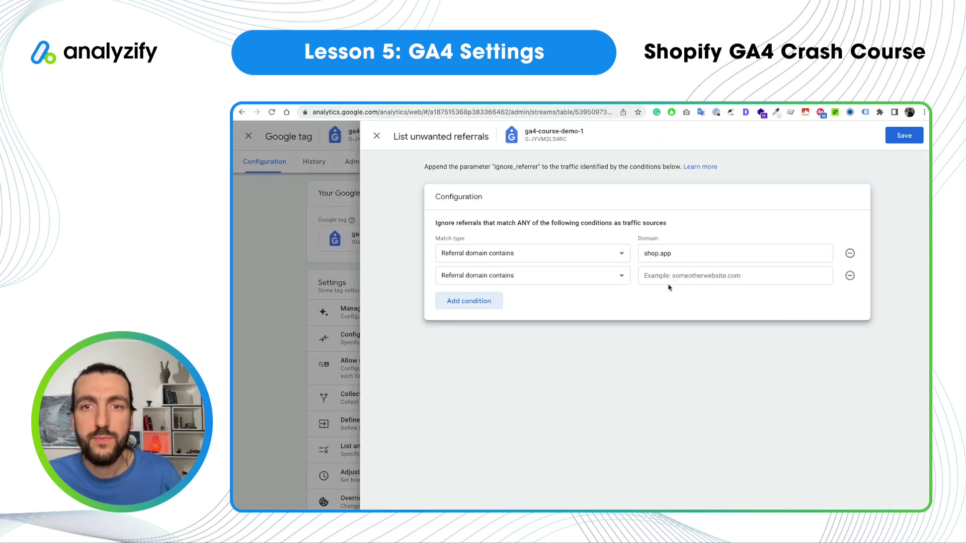
left_click(675, 277)
key("ctrl+v")
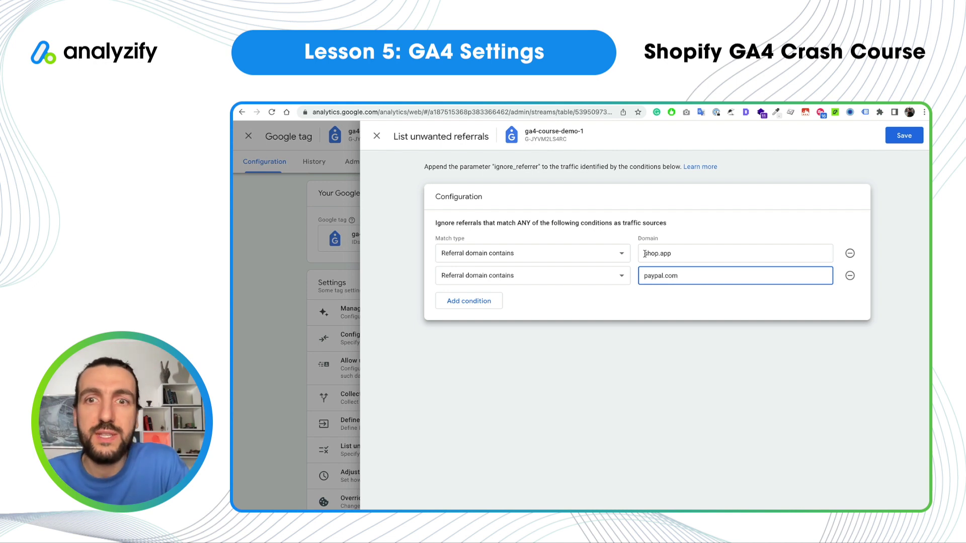
left_click_drag(643, 254, 679, 253)
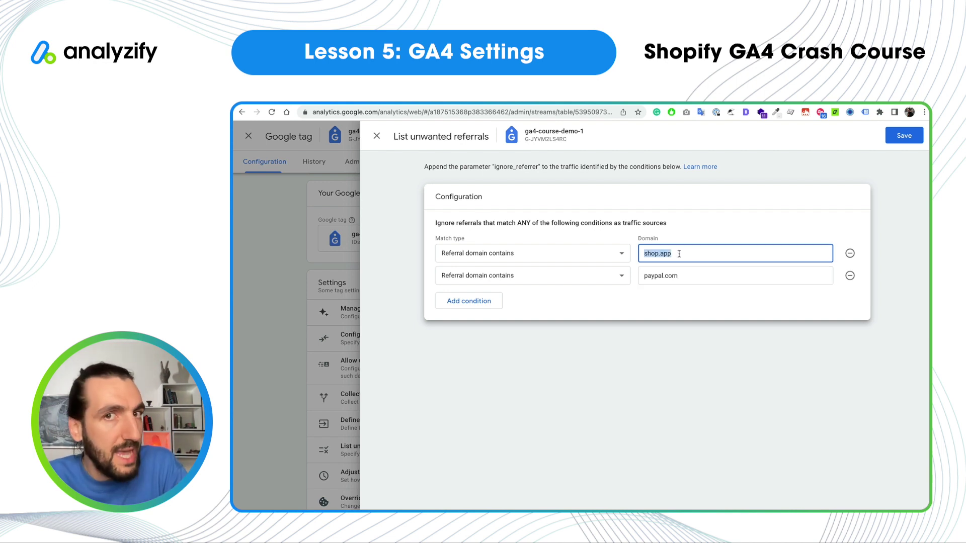
left_click(666, 308)
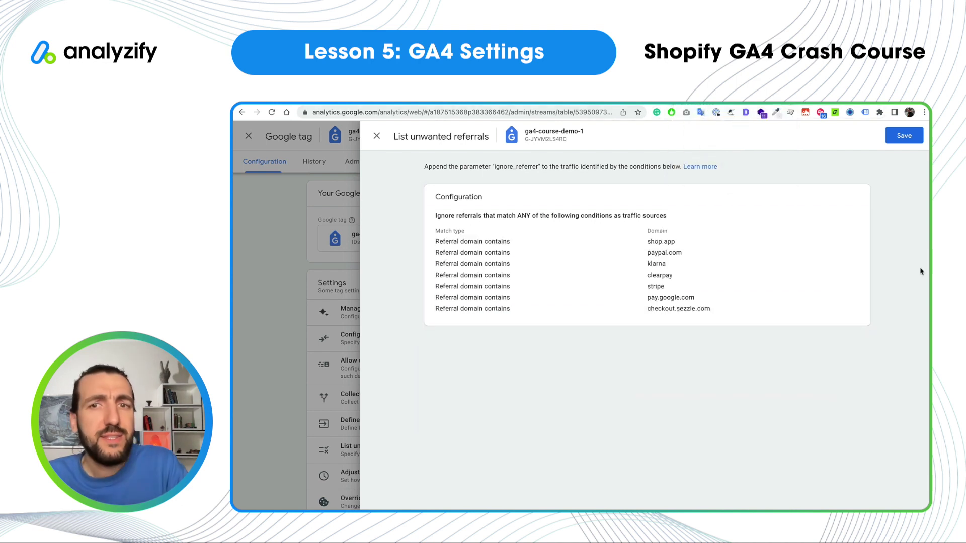
left_click(678, 272)
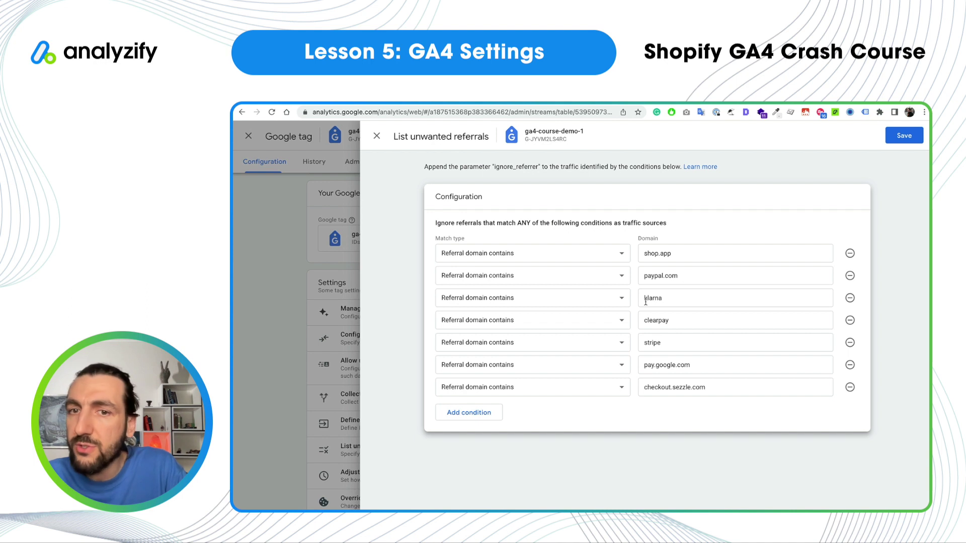
- Check the klarna through pay.google.com entries and save the seven-domain unwanted referrals list
left_click_drag(644, 298, 676, 298)
left_click(678, 298)
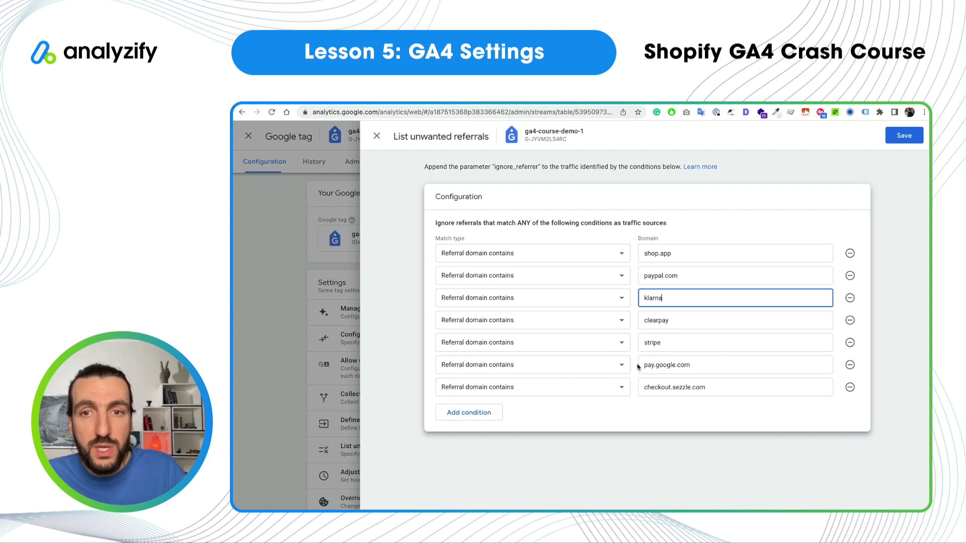
left_click_drag(645, 366, 656, 366)
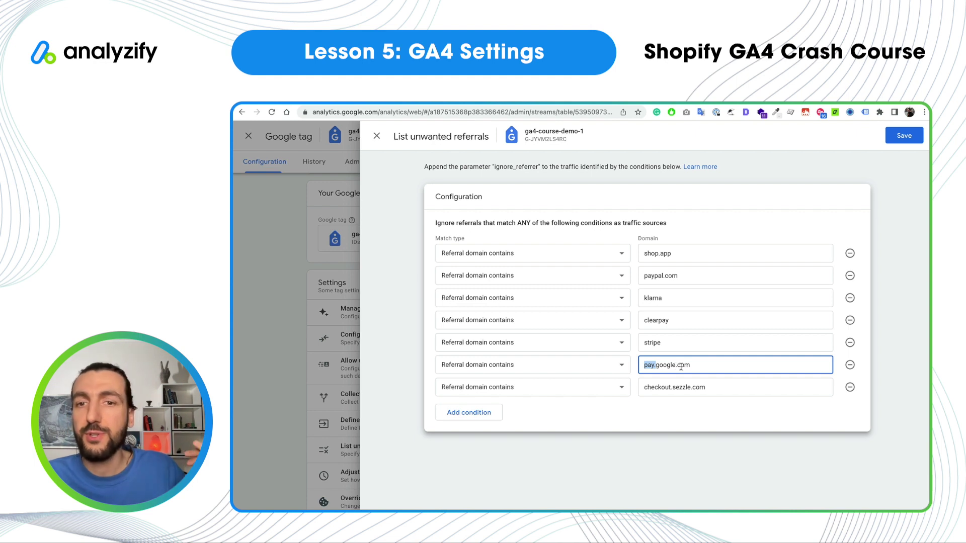
left_click(648, 364)
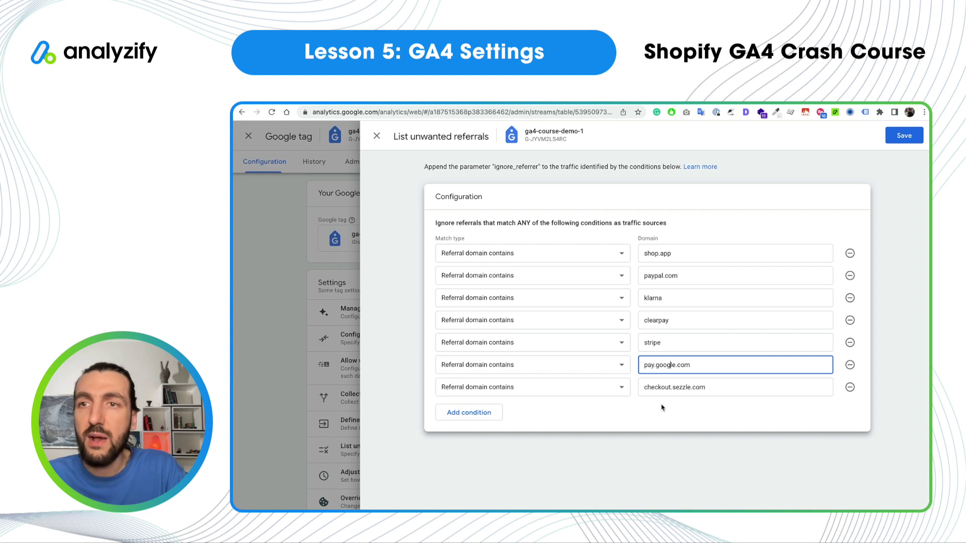
left_click(904, 135)
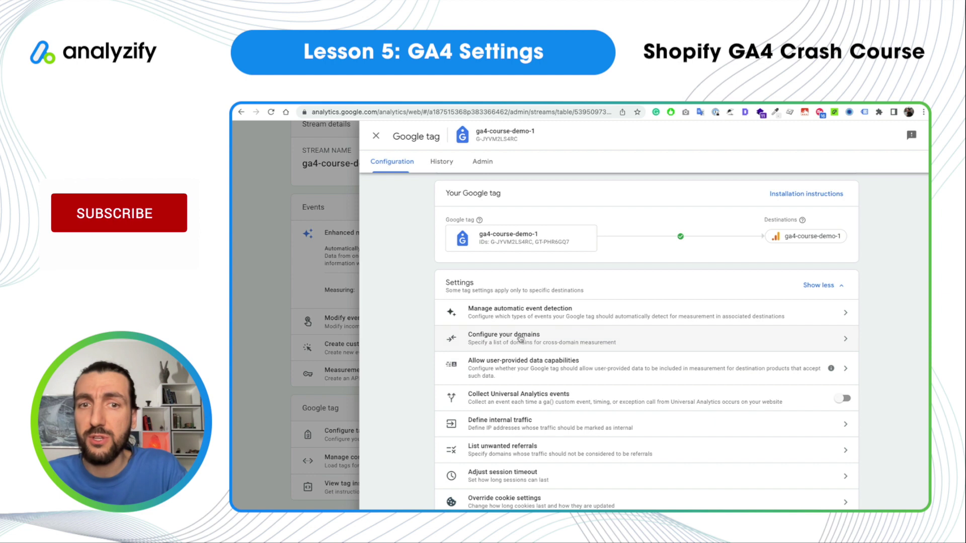
- Add yourdomain.com and your.myshopify.com as Contains conditions under Configure your domains, then save
left_click(500, 340)
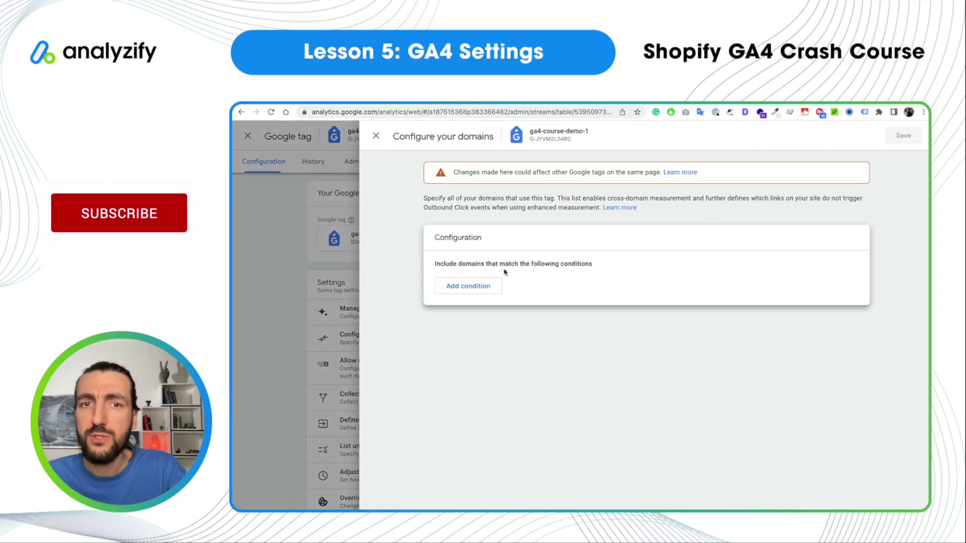
left_click(469, 287)
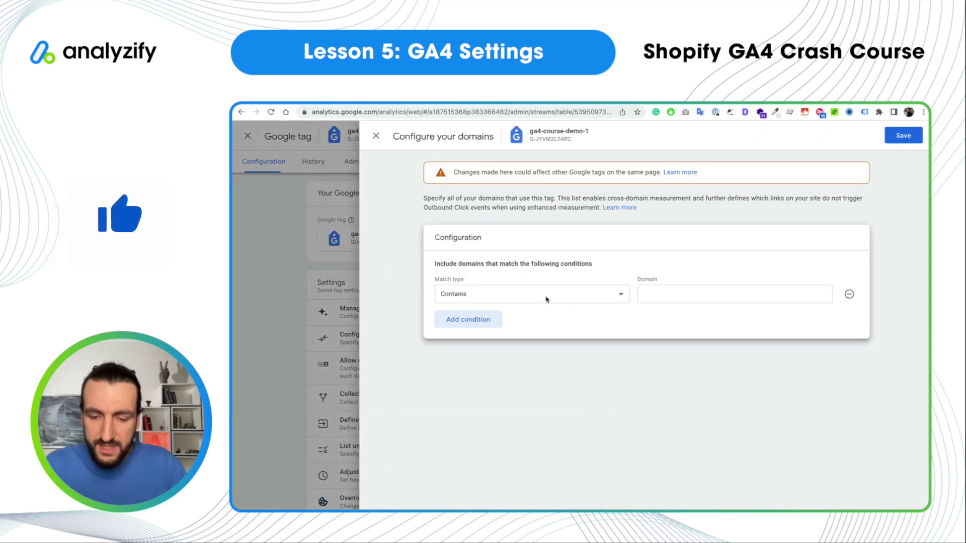
left_click(678, 297)
type("yourdomain.")
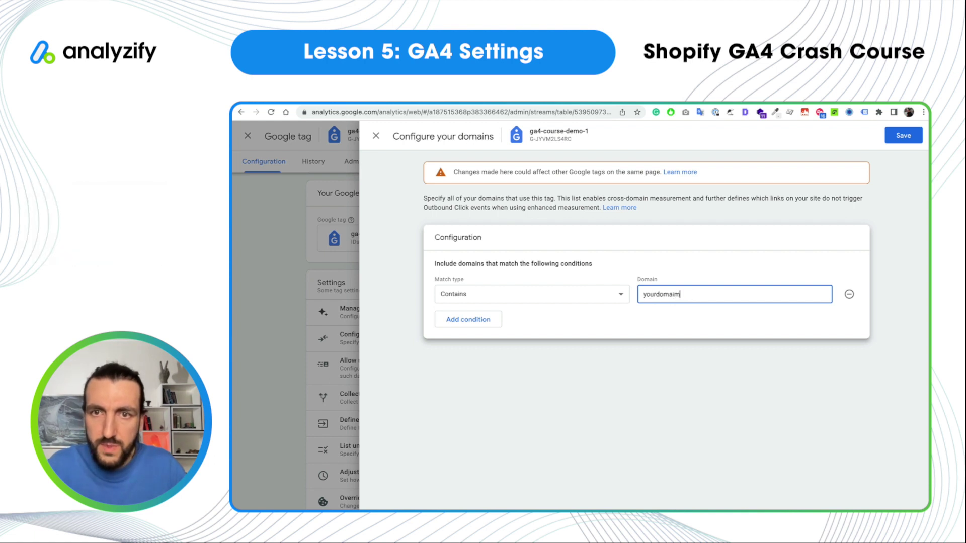
type("com")
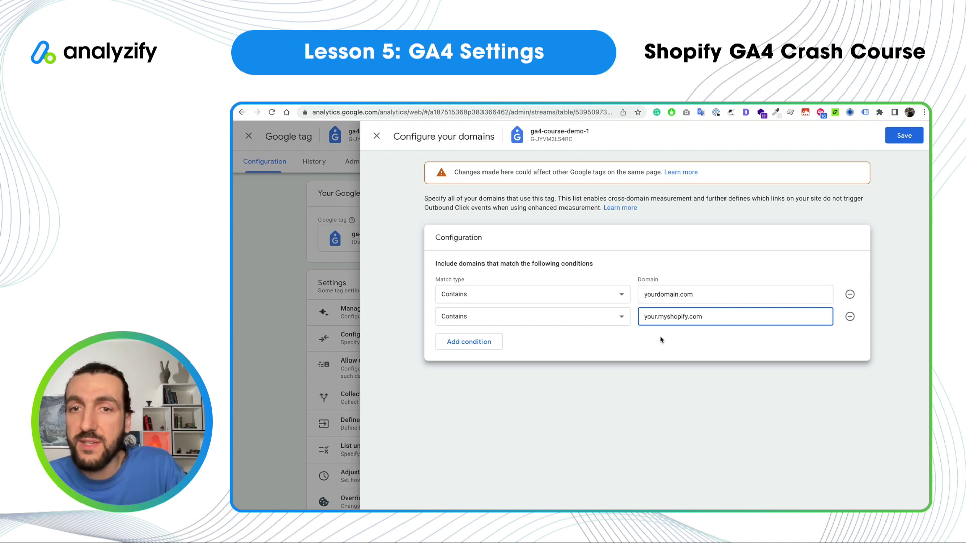
left_click_drag(663, 317, 723, 316)
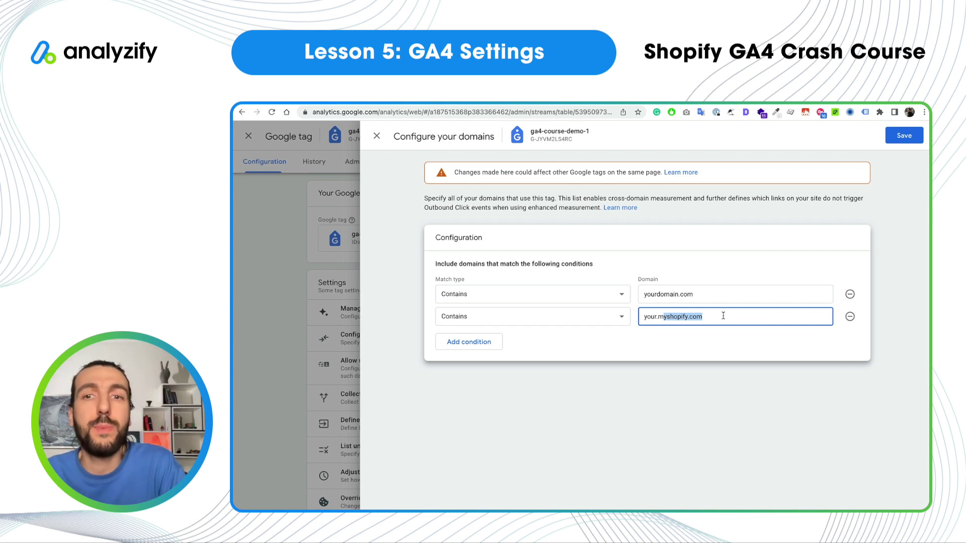
triple_click(723, 315)
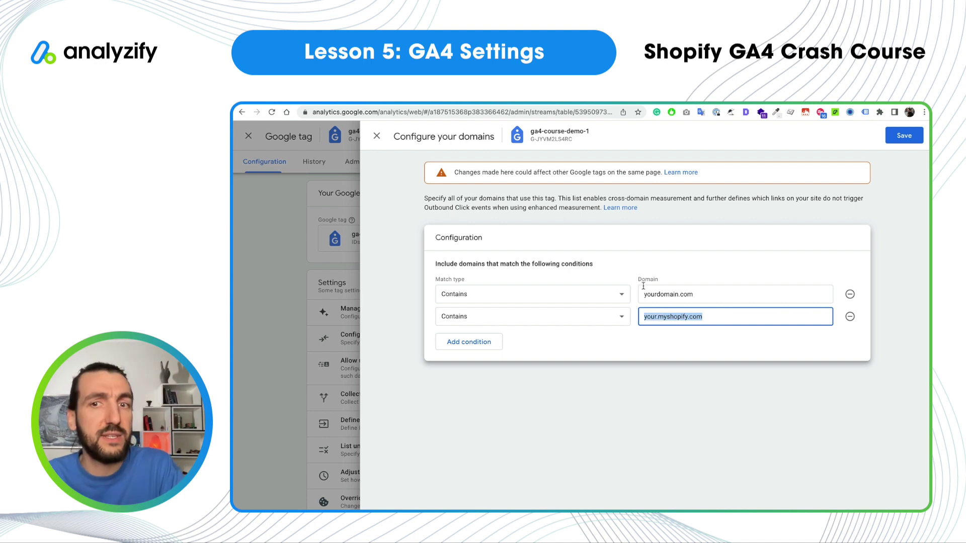
left_click(652, 363)
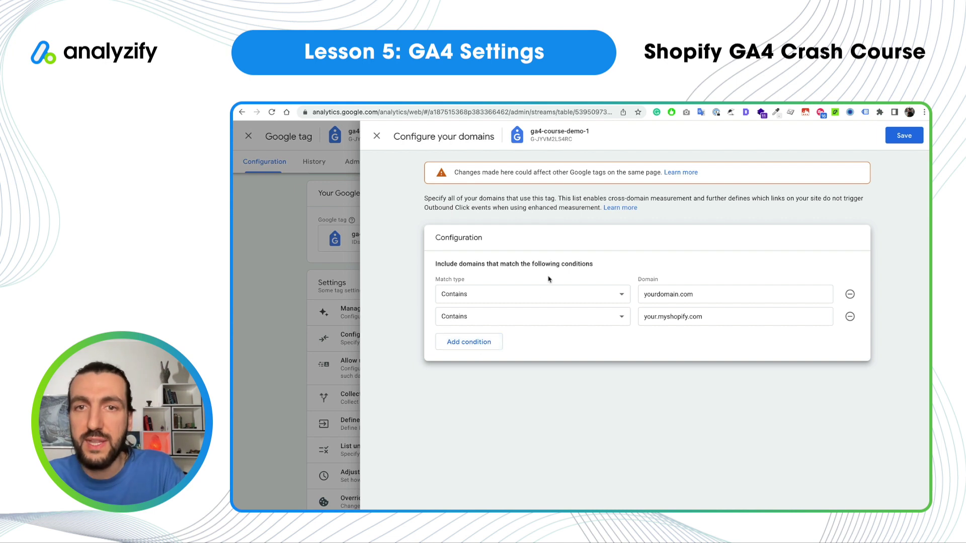
left_click(896, 137)
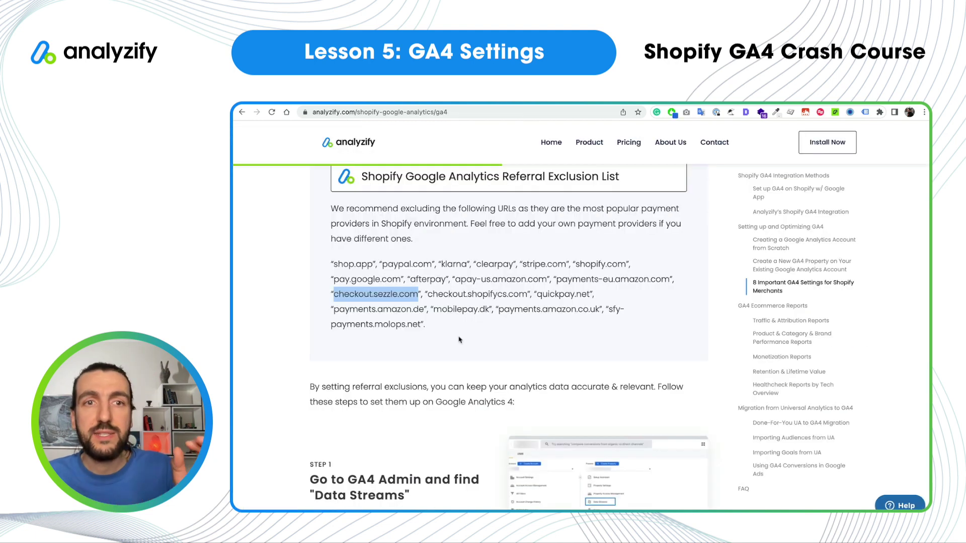
- Review Analyzify's GA4 referral-exclusion steps and payment-domain list, then select the article's page URL
scroll(460, 340, "down", 5)
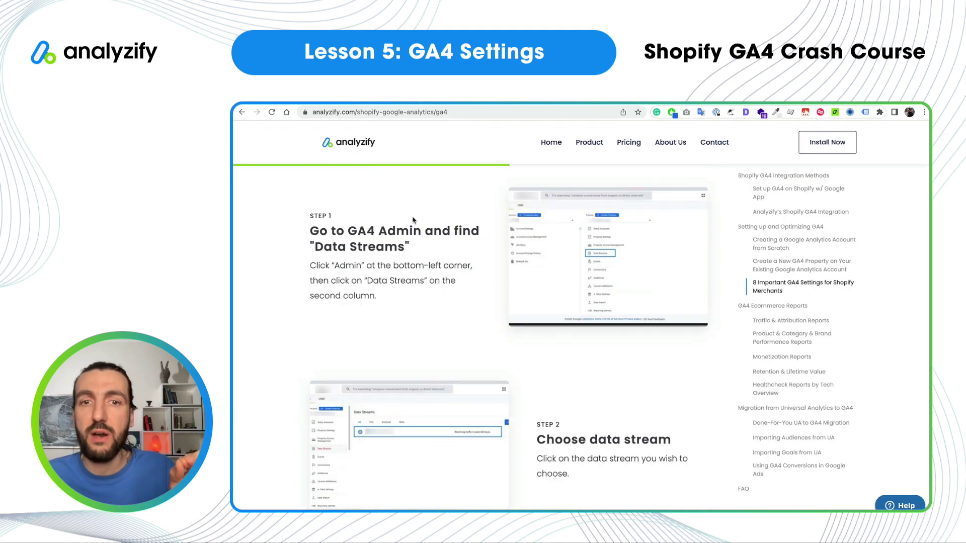
scroll(492, 387, "down", 3)
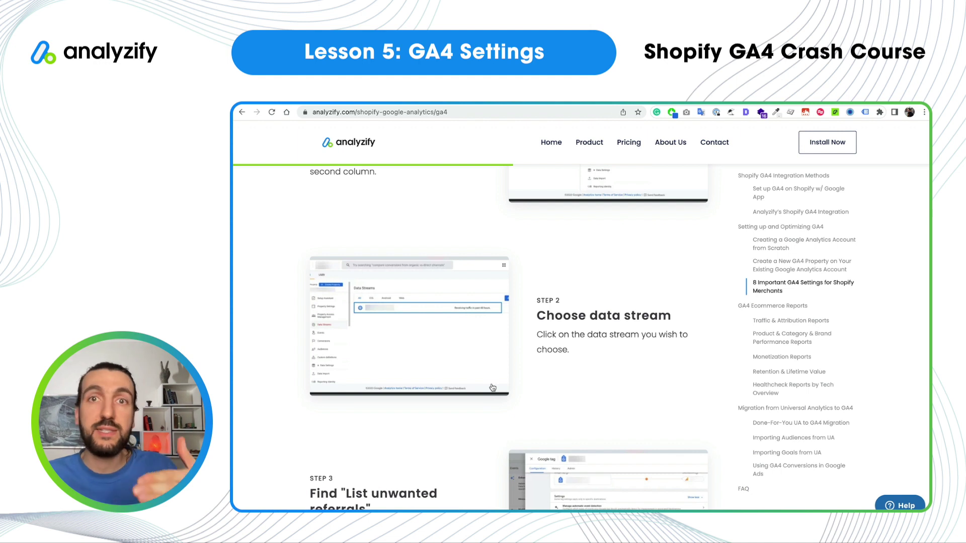
scroll(492, 387, "up", 7)
scroll(460, 231, "up", 1)
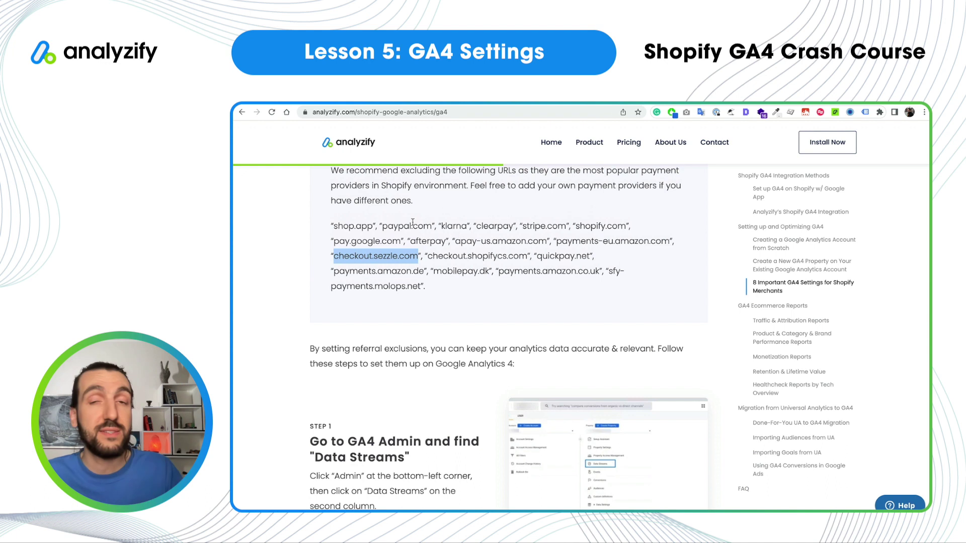
left_click_drag(411, 226, 421, 269)
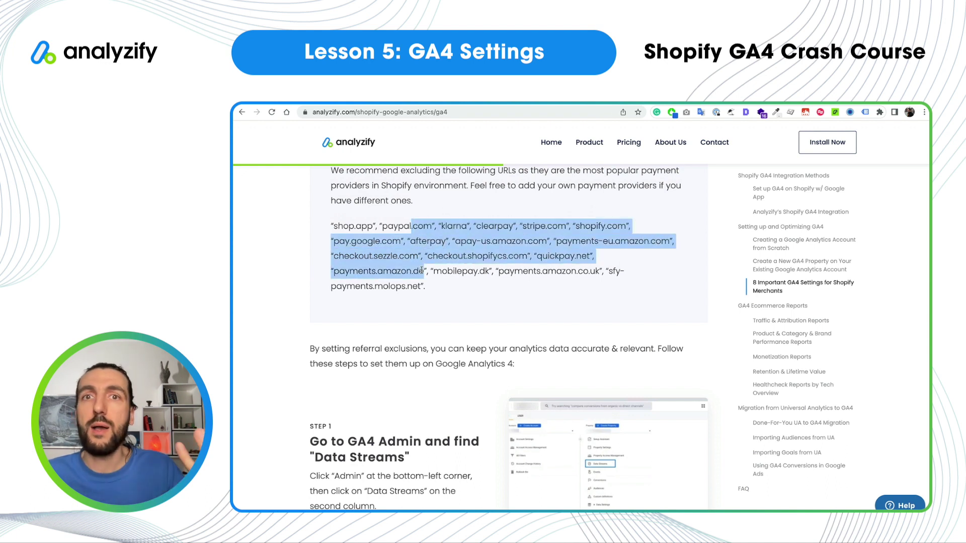
left_click(439, 299)
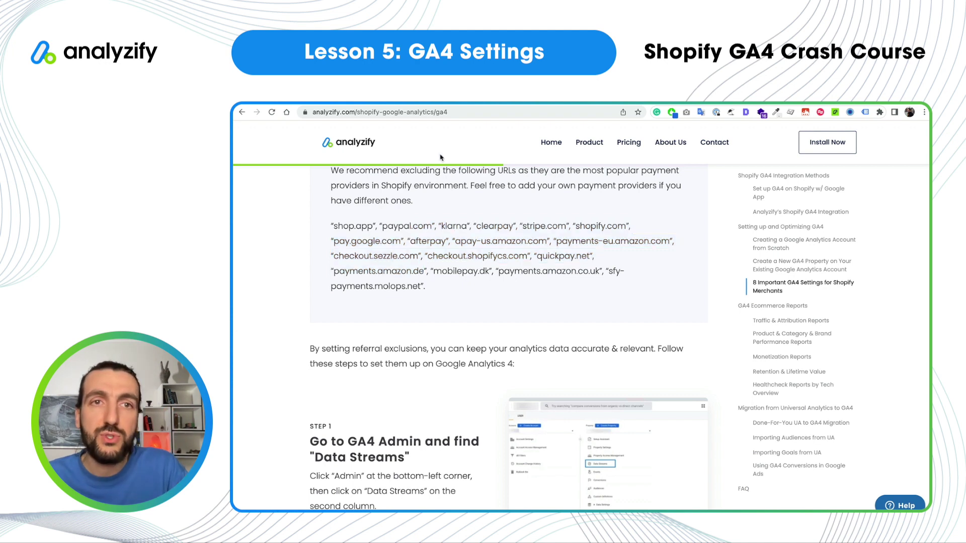
left_click_drag(364, 113, 491, 112)
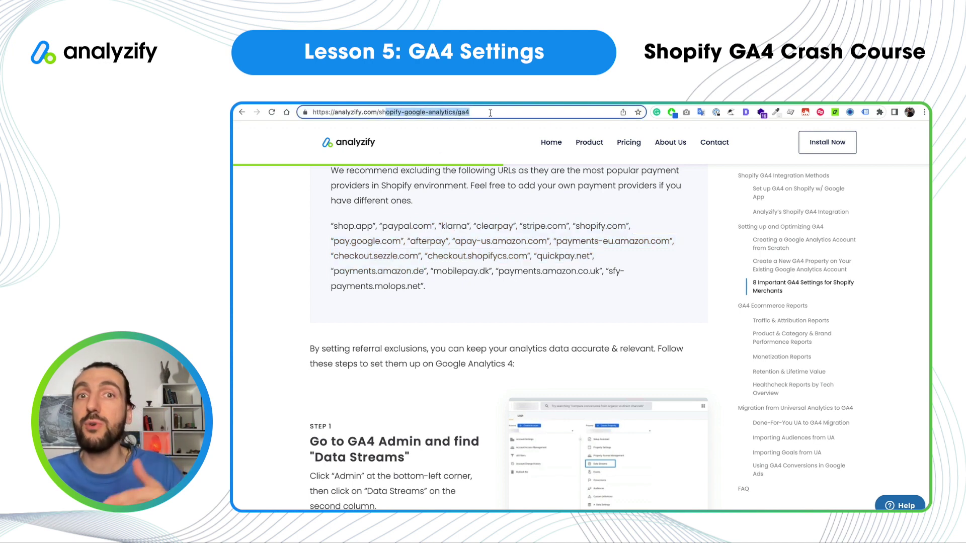